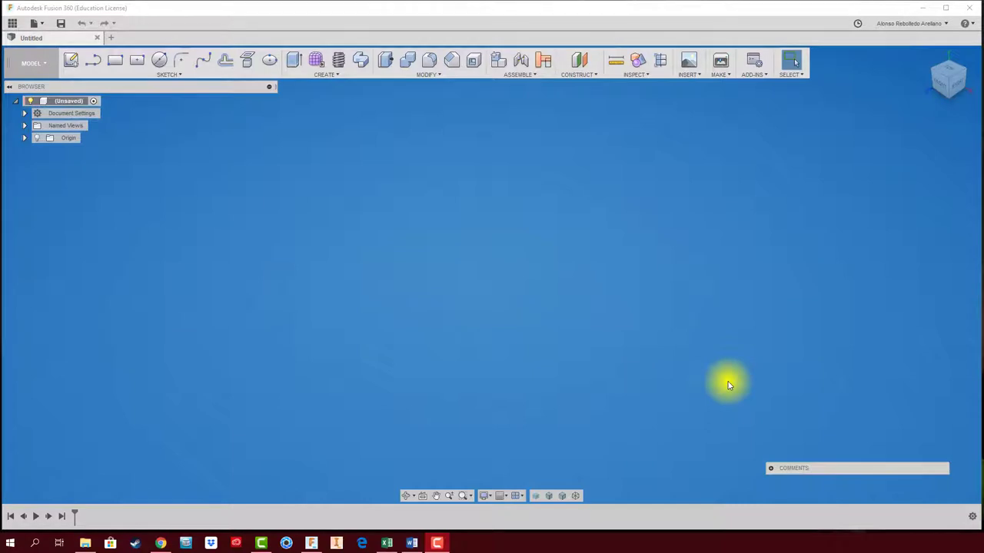
Start a Coil on an origin plane, centred at the origin, with a 50 mm base diameter.
click(325, 74)
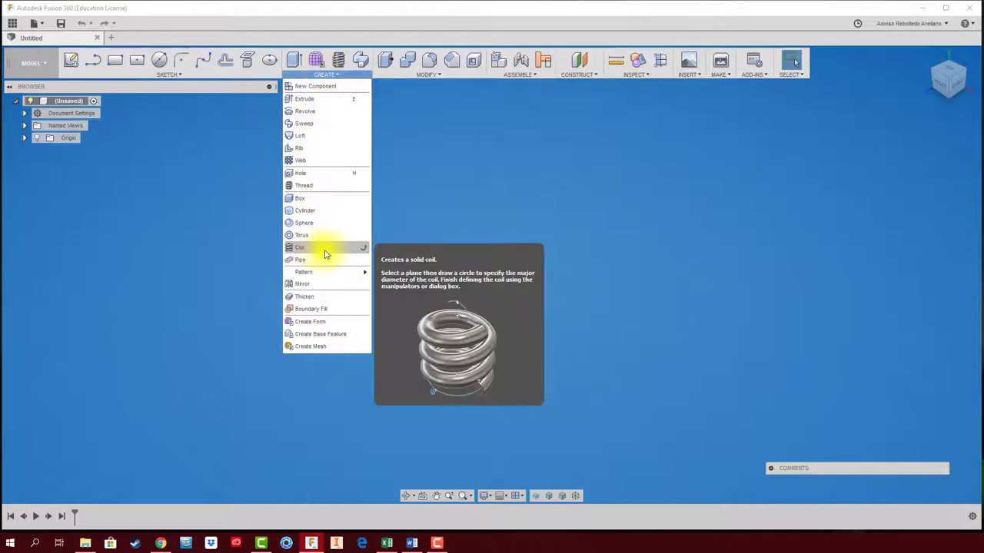
click(365, 251)
click(383, 60)
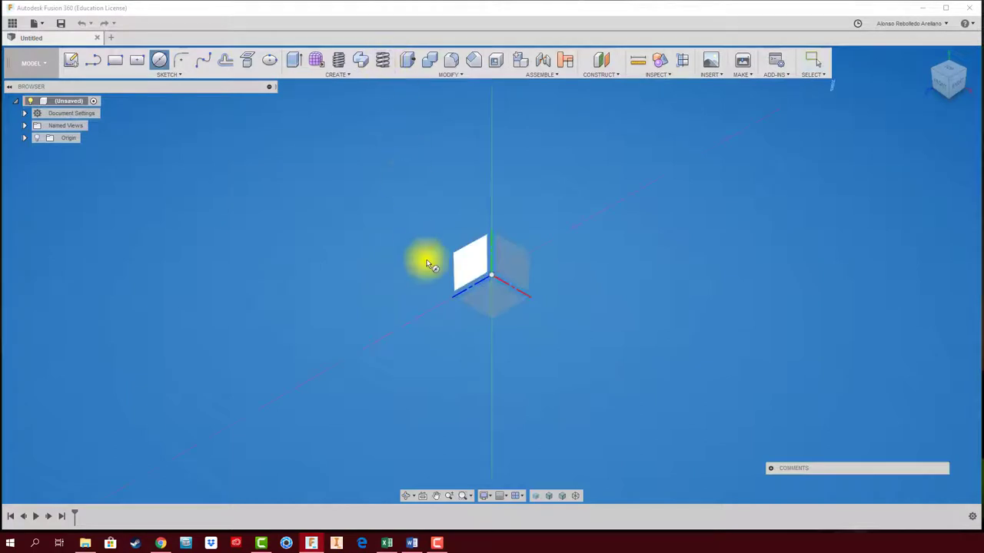
click(487, 300)
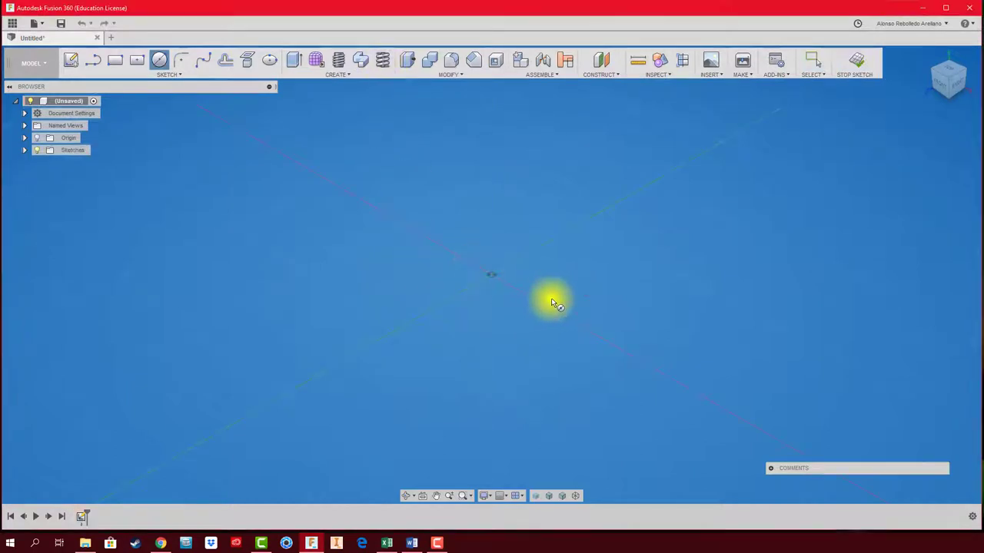
click(493, 275)
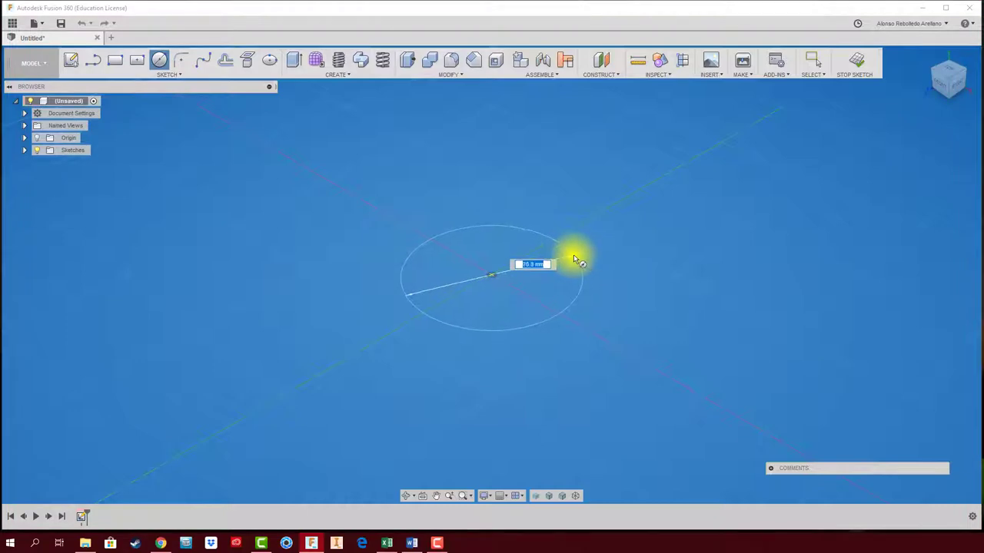
text(0)
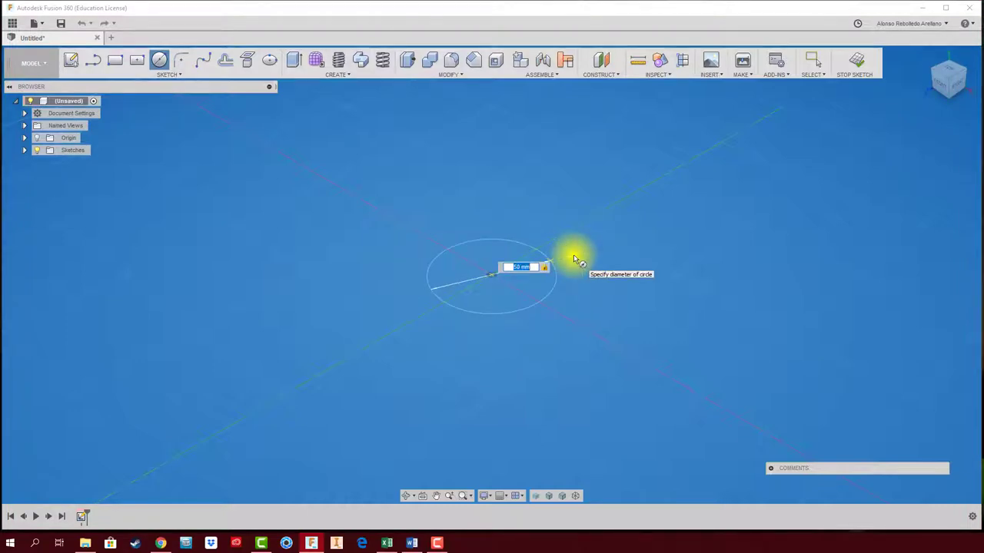
key(Return)
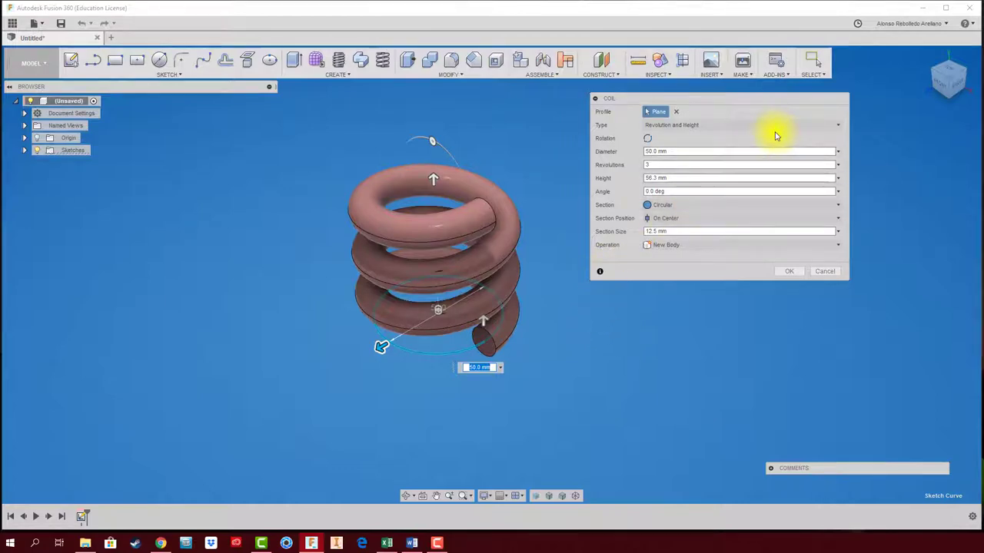
Raise the coil height to 84.5 mm, leaving the coil type unchanged.
click(797, 125)
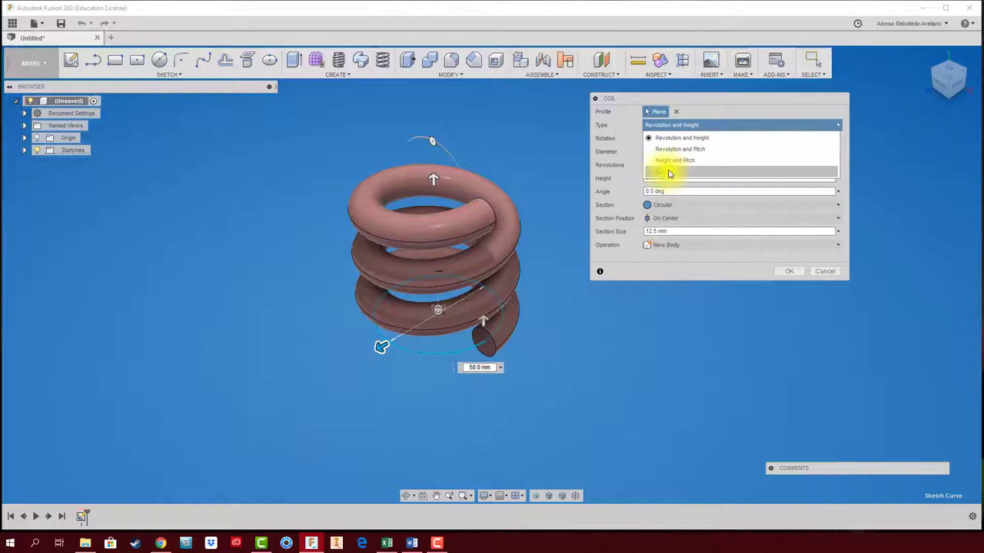
click(692, 258)
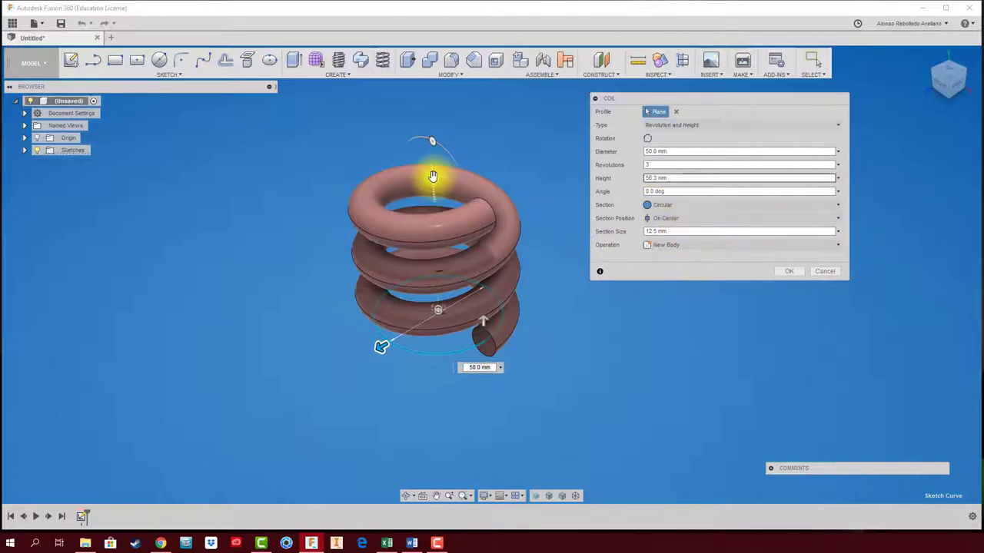
drag(433, 173, 430, 107)
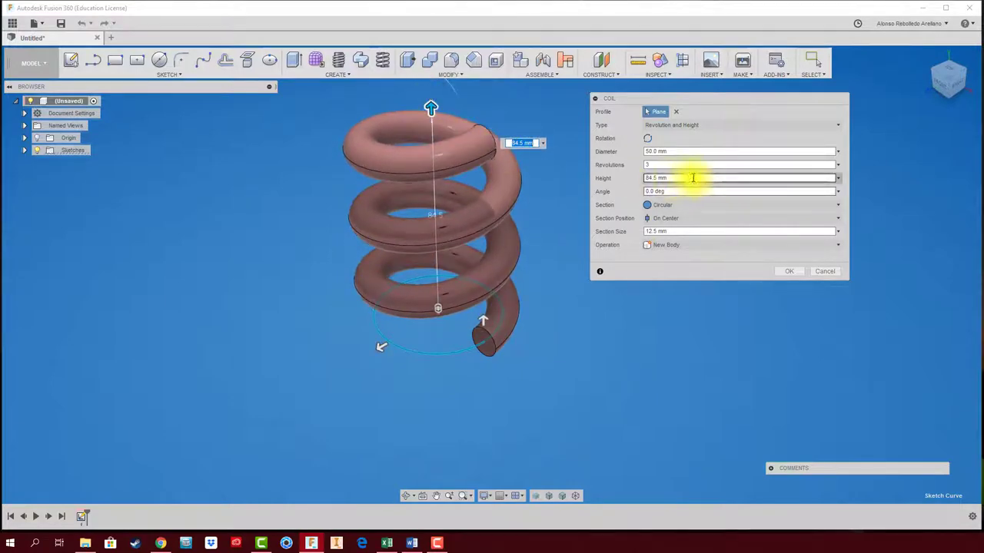
middle_drag(556, 212, 544, 248)
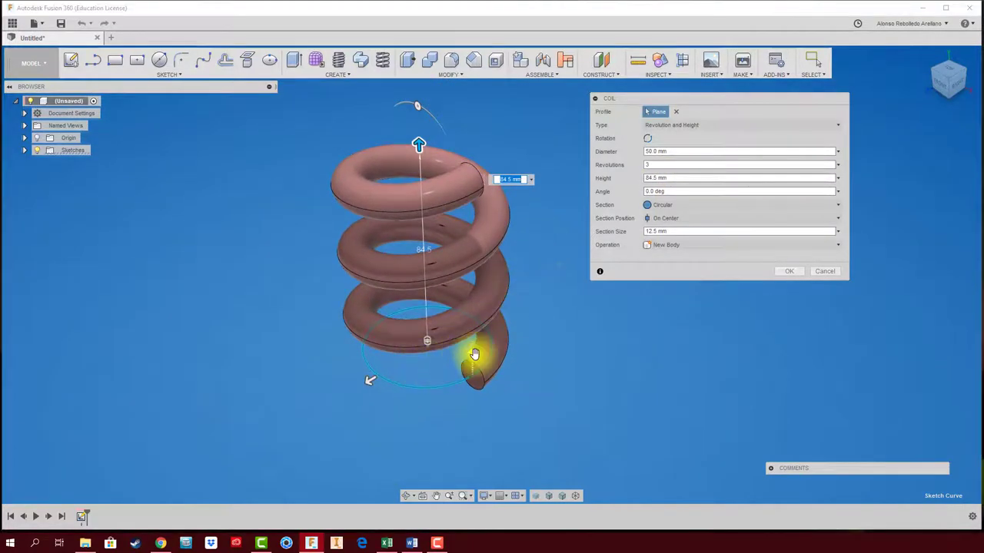
Thin the round coil section to 8.4 mm and set Revolutions to 5.
mouse_move(474, 354)
mouse_down()
mouse_move(474, 340)
mouse_move(470, 352)
mouse_up()
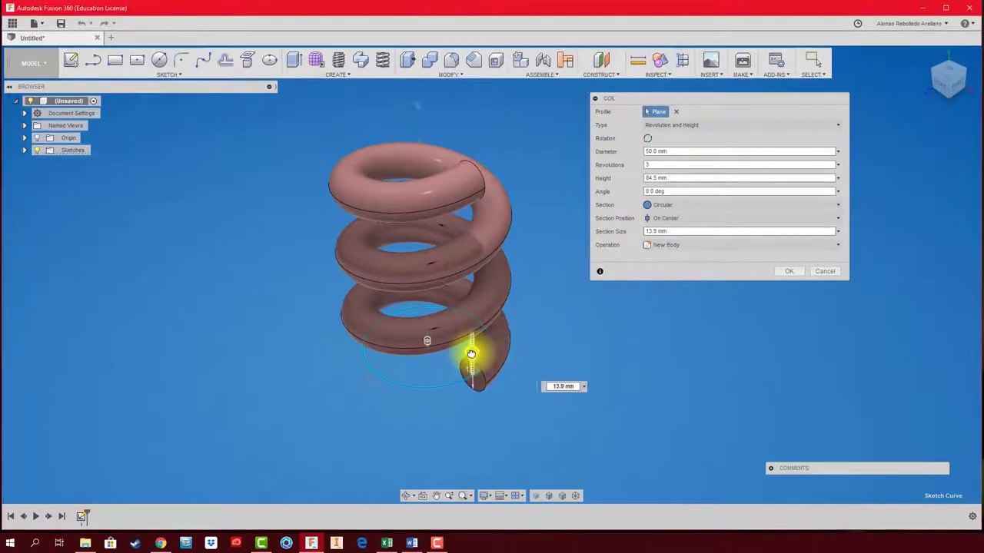
drag(471, 355, 472, 358)
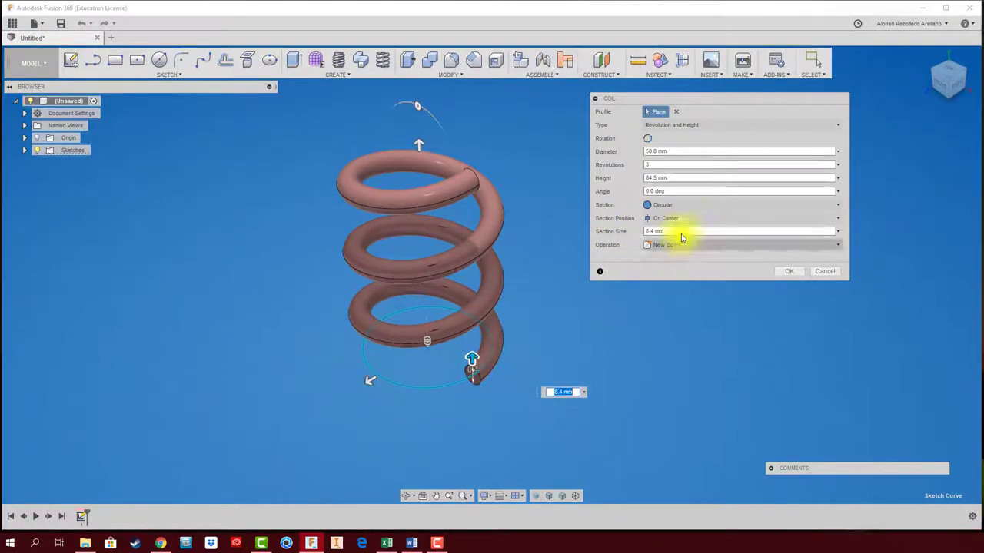
click(672, 163)
text(5)
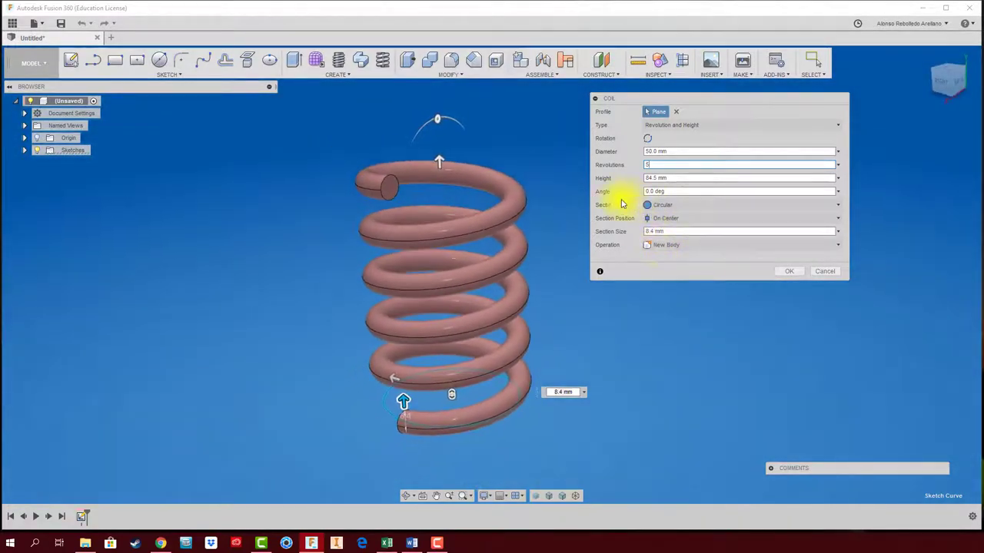
click(673, 206)
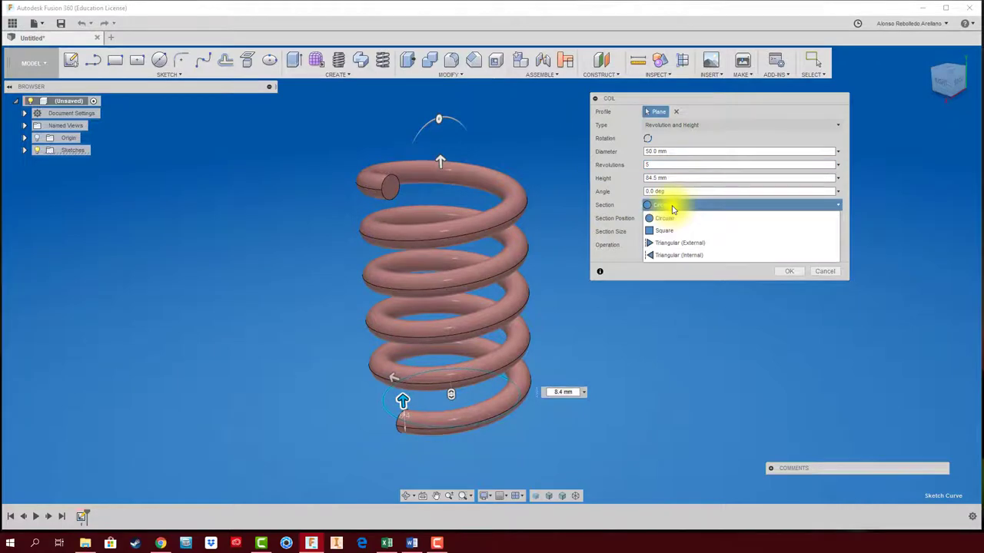
click(681, 219)
click(686, 205)
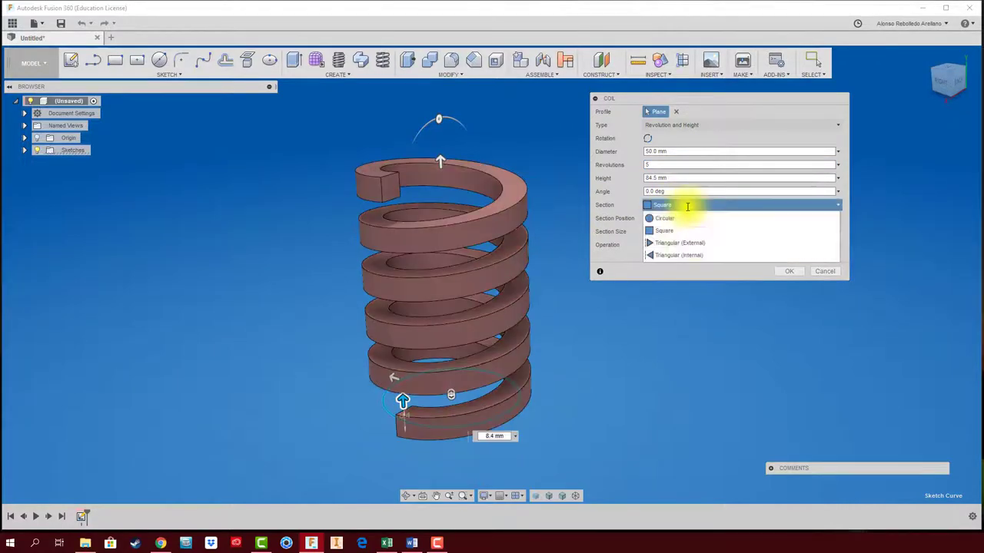
click(698, 245)
click(696, 209)
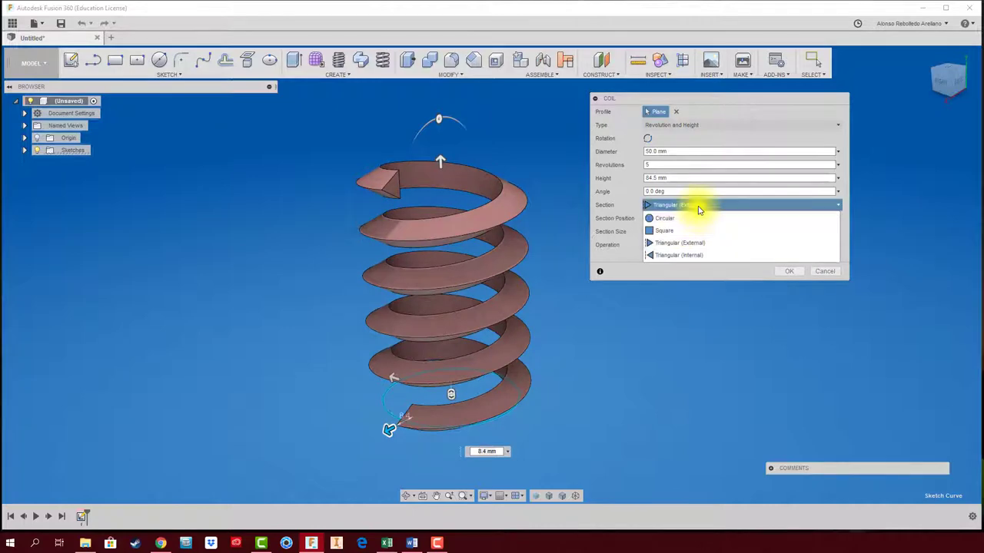
click(692, 256)
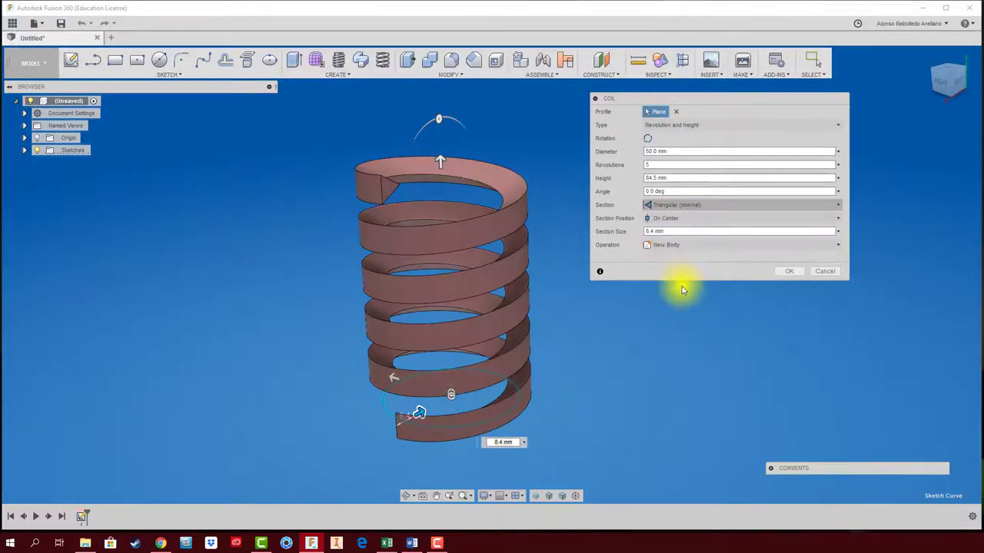
click(702, 206)
click(686, 221)
shift+middle_drag(661, 278, 646, 319)
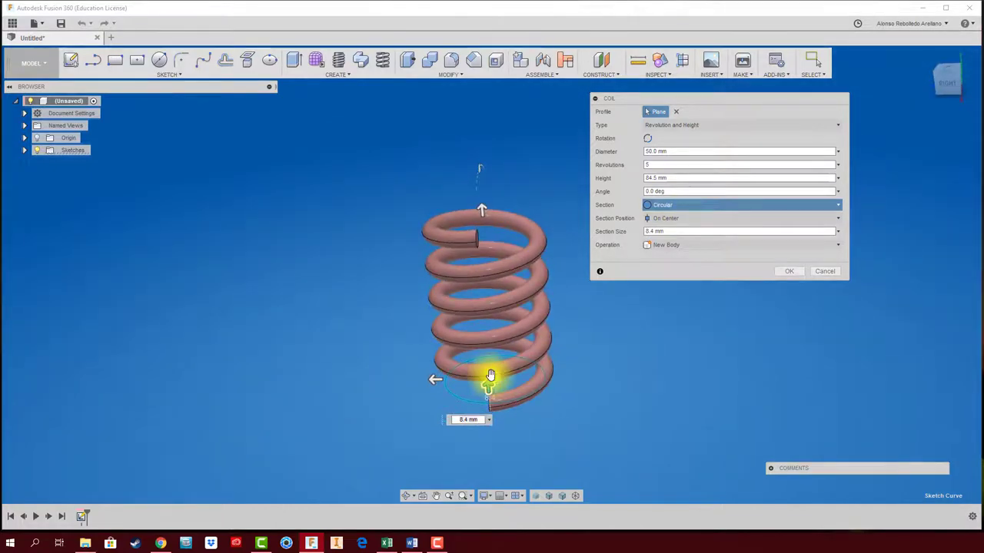
Create the 8-revolution helical coil as a solid body, then open a new Untitled design.
mouse_move(487, 377)
mouse_down()
mouse_move(488, 365)
mouse_move(487, 377)
mouse_up()
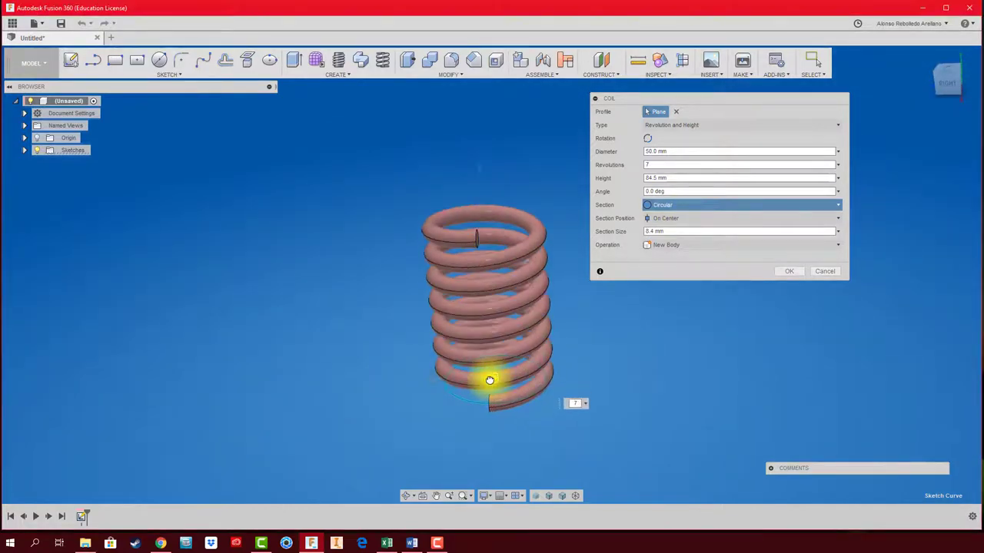
shift+middle_drag(779, 278, 721, 298)
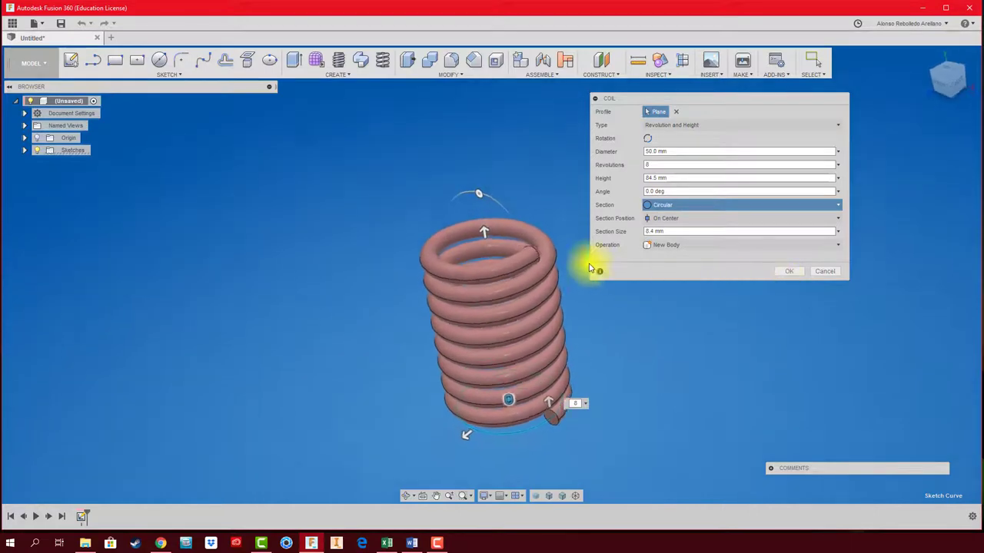
click(789, 271)
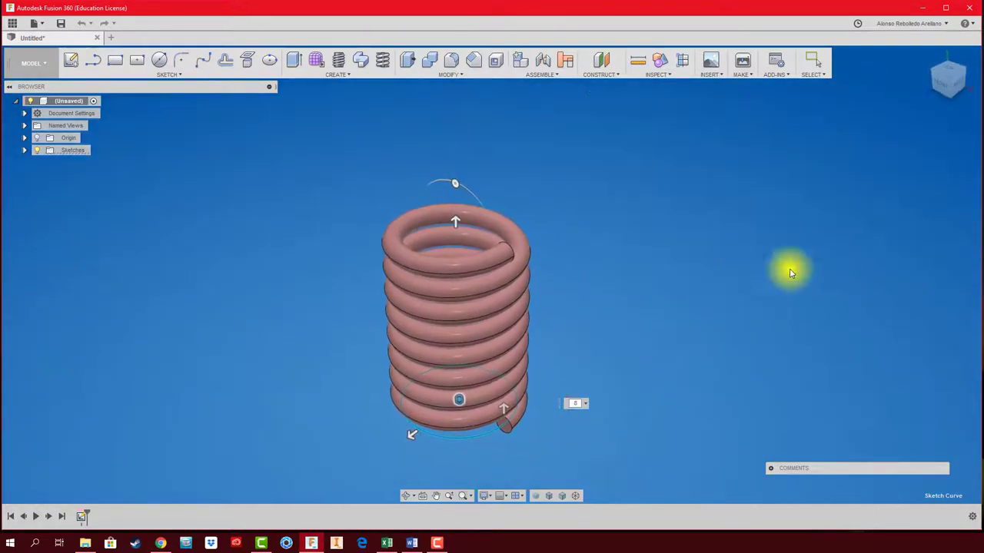
middle_drag(378, 204, 364, 193)
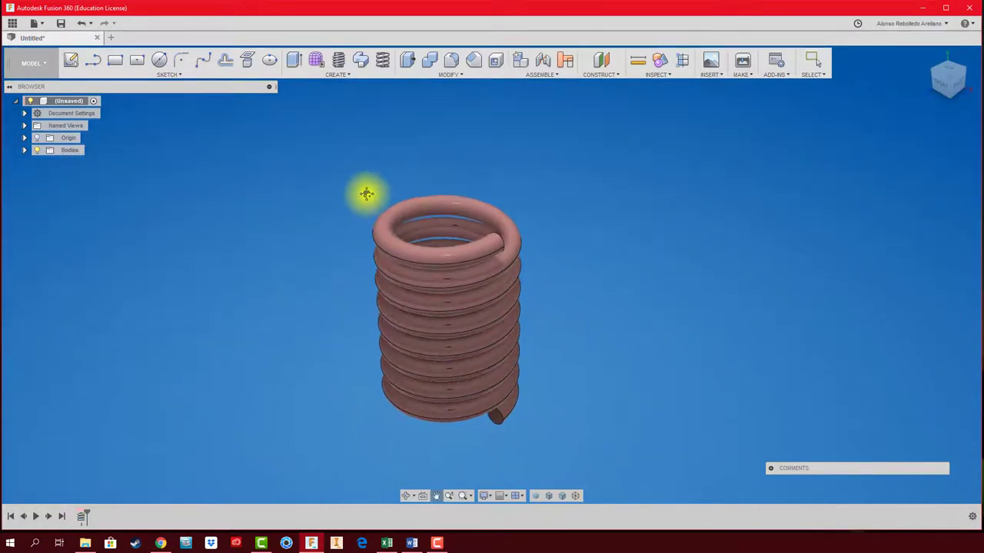
click(113, 38)
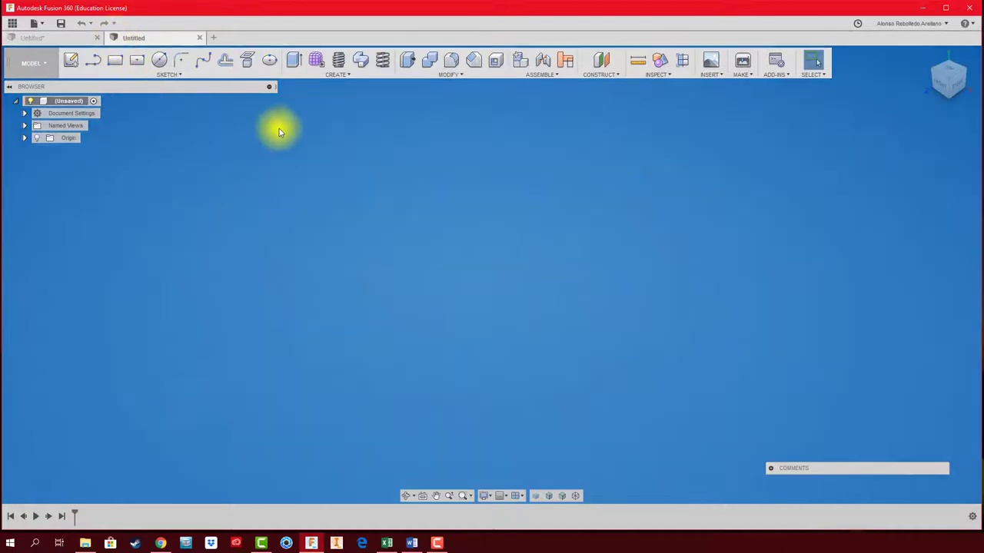
Place a new coil on the bottom origin plane at the origin and change its Type to Spiral.
key(c)
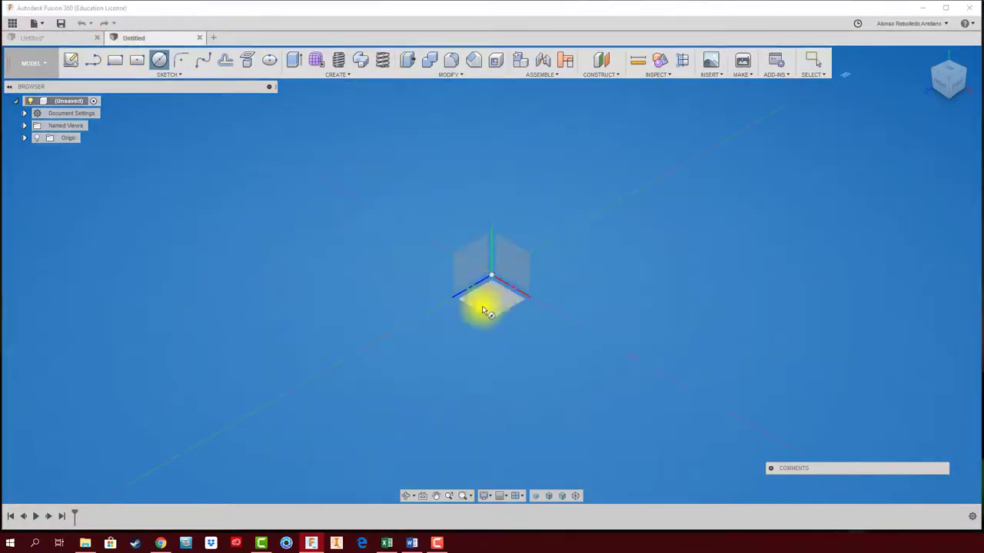
click(496, 310)
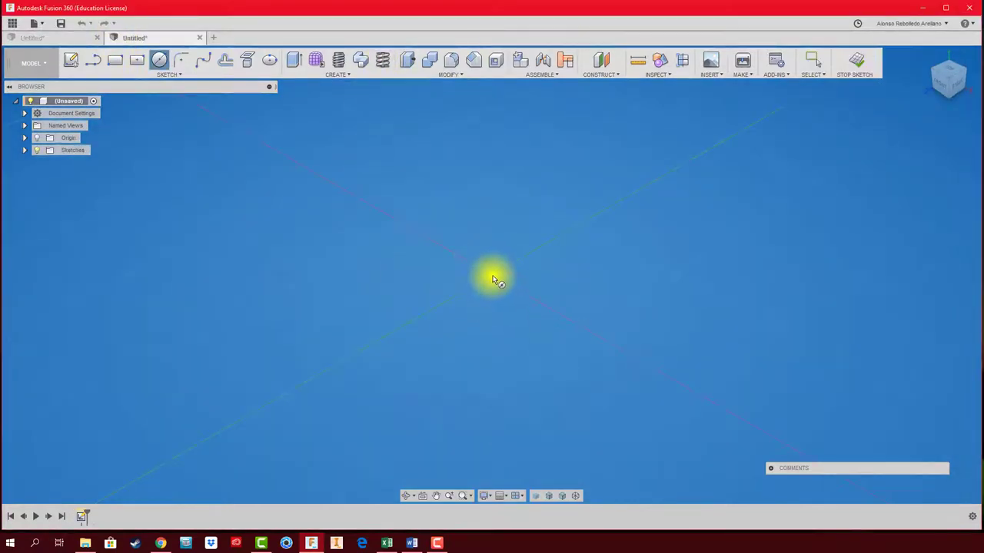
click(492, 274)
click(636, 258)
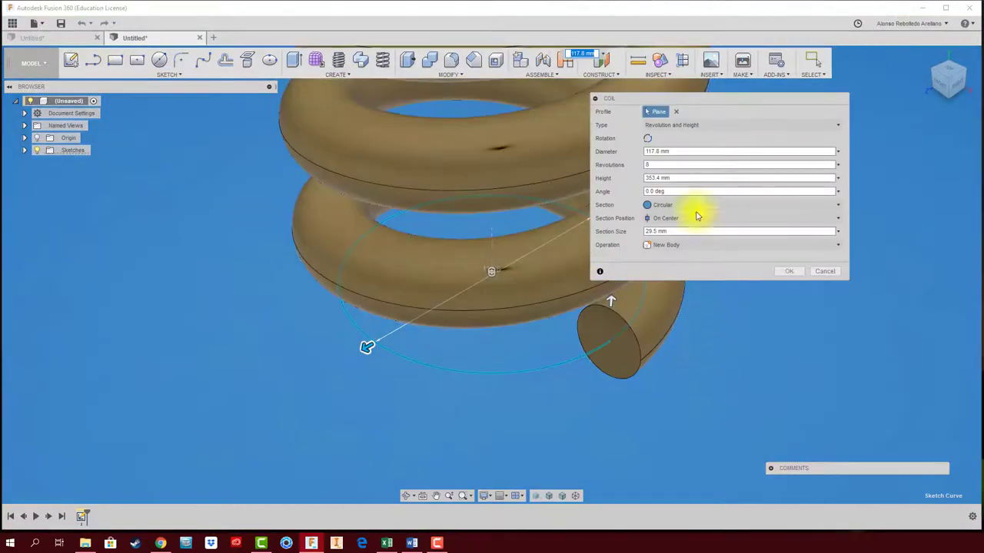
click(708, 126)
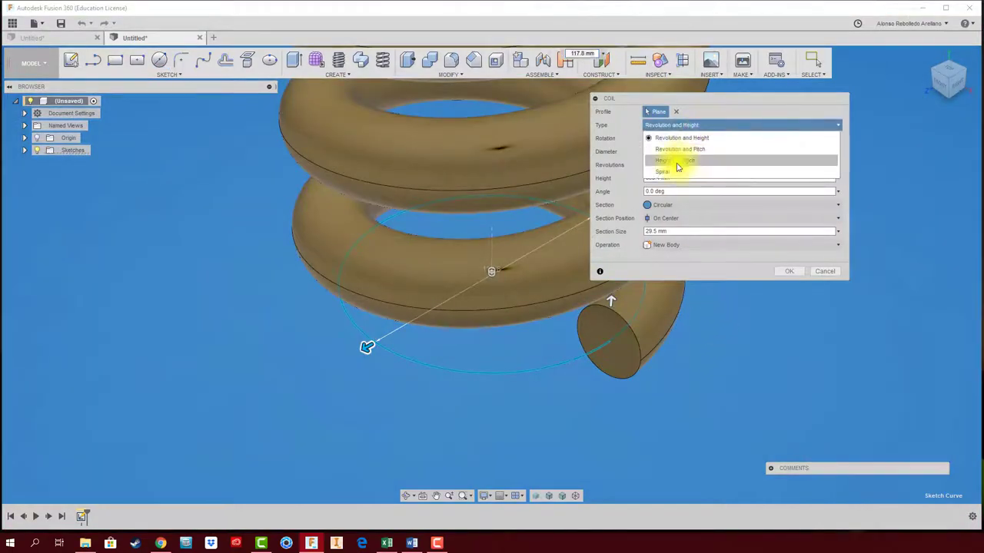
click(681, 171)
scroll(543, 334, down, 5)
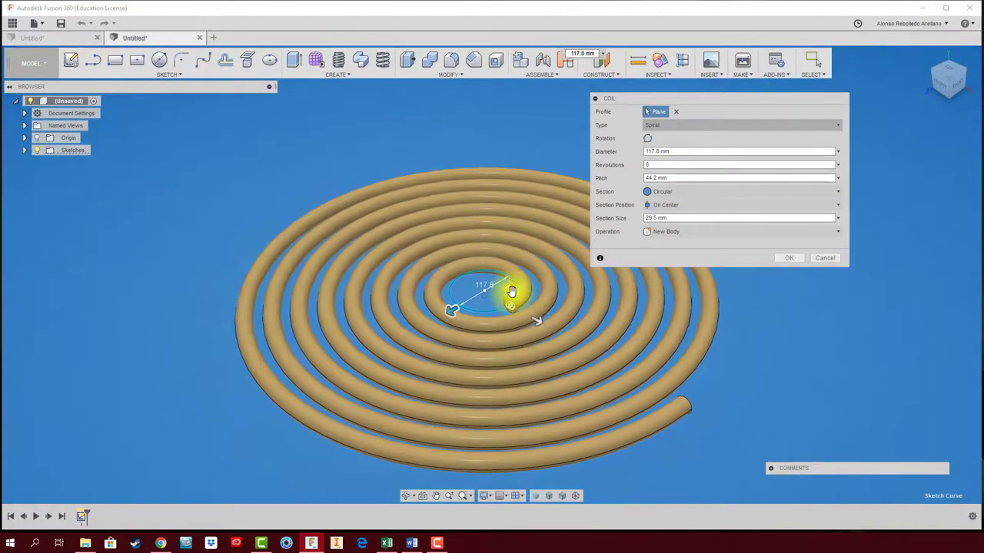
Widen the spiral pitch to 56.9 mm and make the section an 8.1 mm square.
mouse_move(536, 320)
mouse_down()
mouse_move(571, 348)
mouse_move(646, 378)
mouse_move(565, 328)
mouse_up()
click(700, 191)
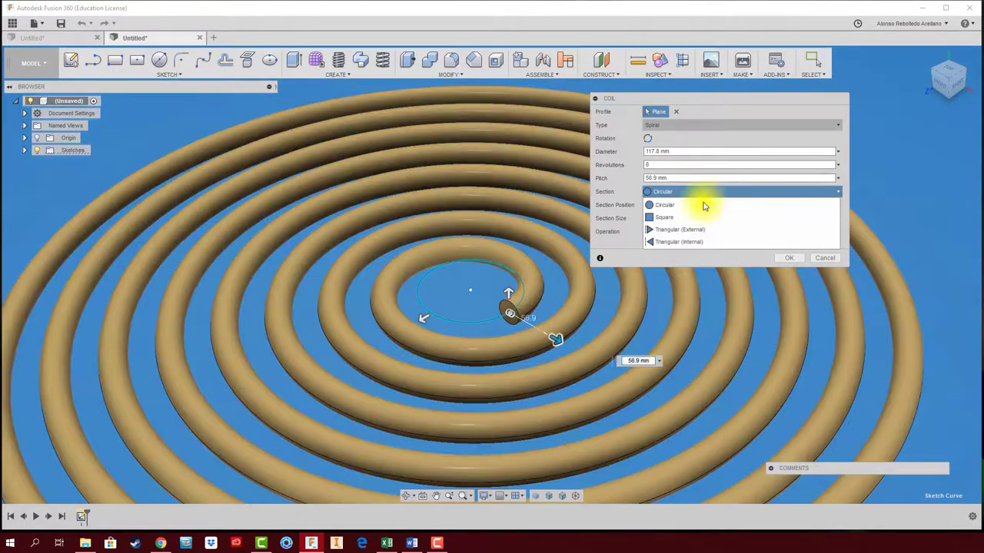
click(696, 218)
mouse_move(508, 293)
mouse_down()
mouse_move(503, 235)
mouse_move(508, 305)
mouse_up()
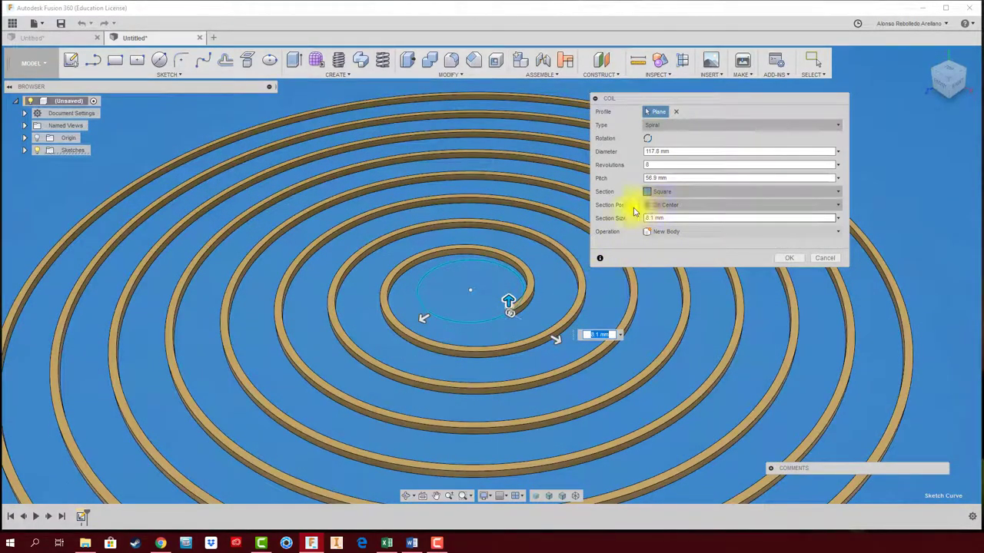
Set Section Position to Outside and reduce the spiral to 3 revolutions.
click(708, 206)
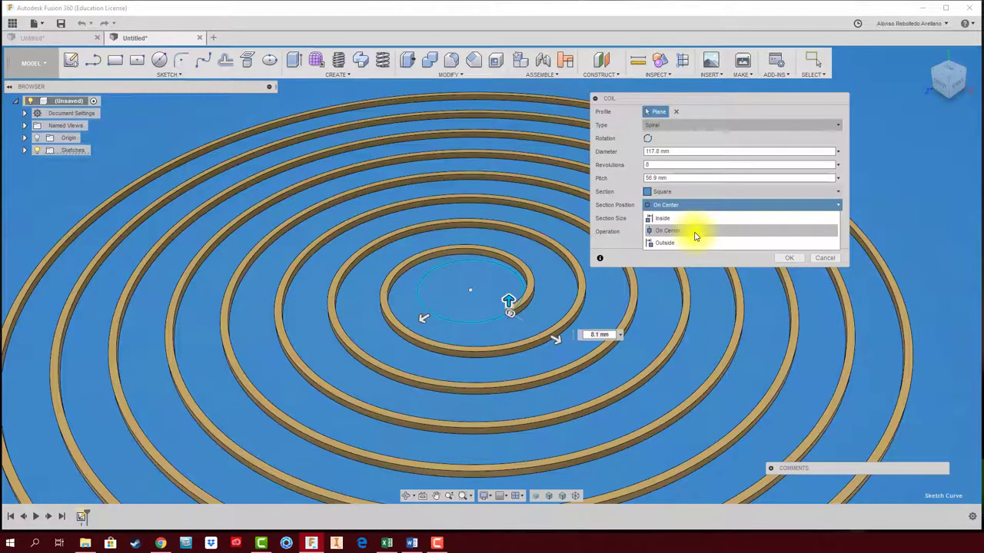
click(696, 233)
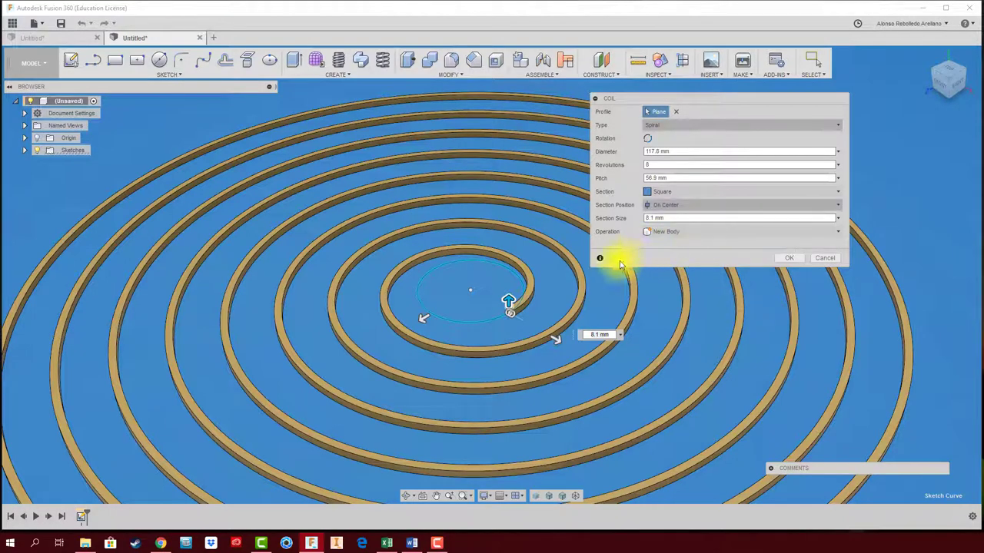
click(692, 205)
click(676, 242)
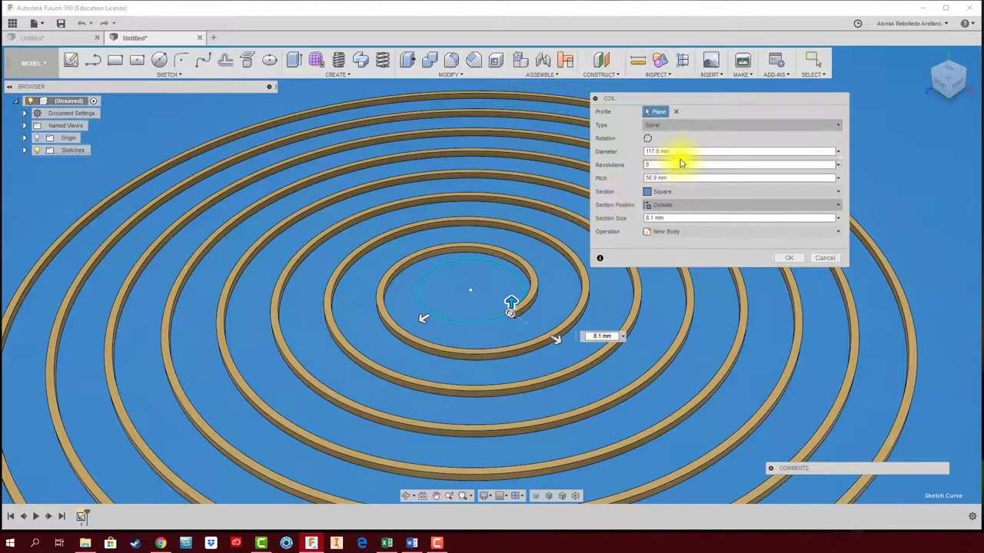
click(665, 166)
text(3)
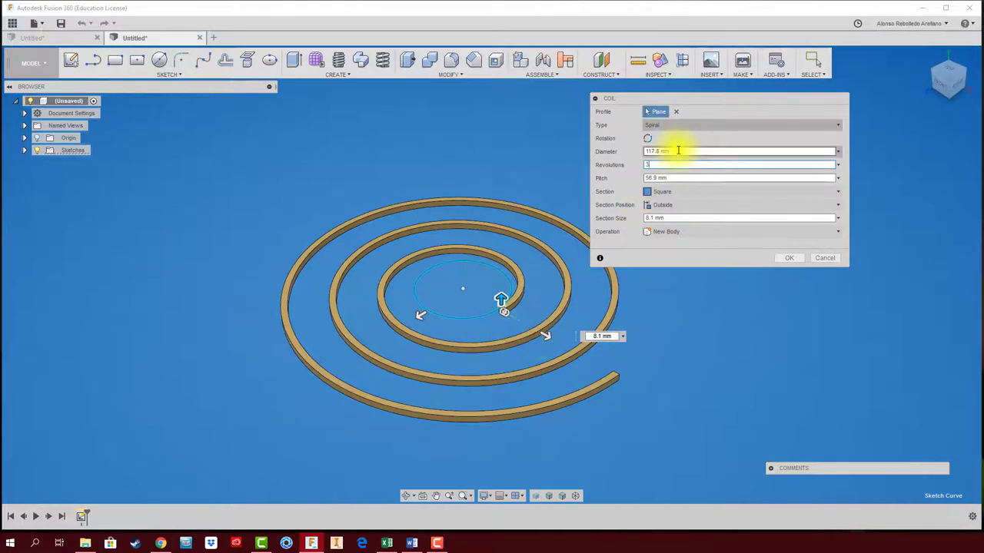
Enter a 200 mm diameter, set 6 revolutions, and create the square-section spiral body.
click(678, 151)
text(200)
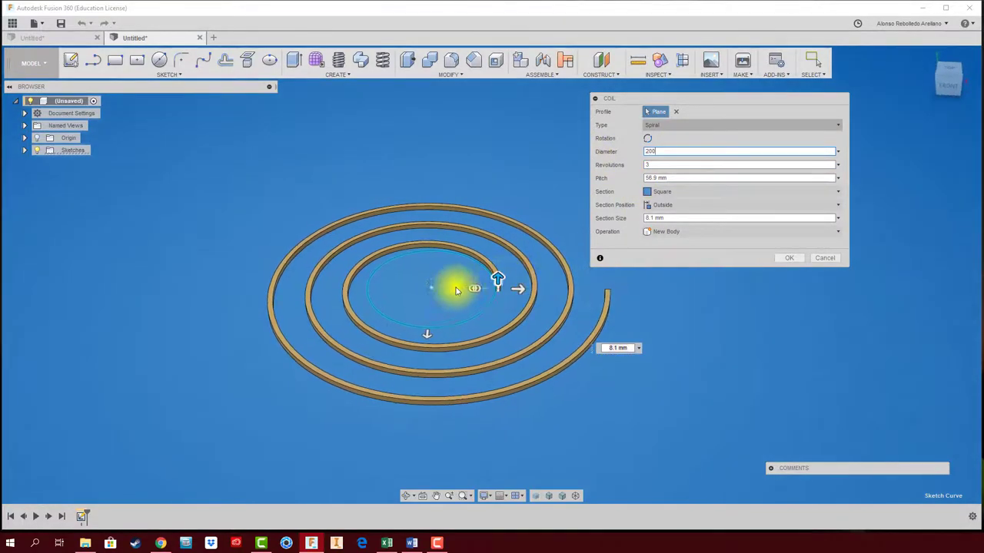
key(Tab)
text(8)
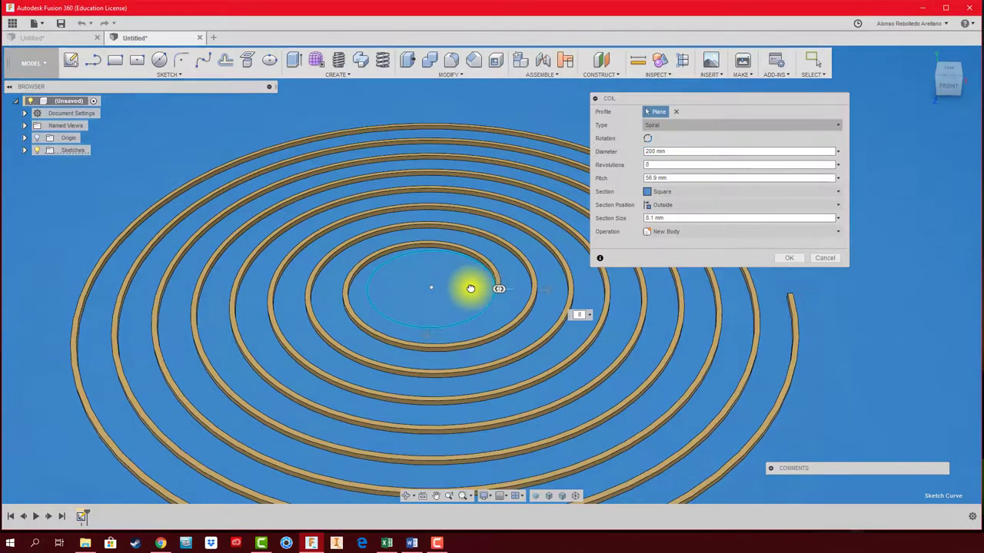
drag(470, 288, 678, 321)
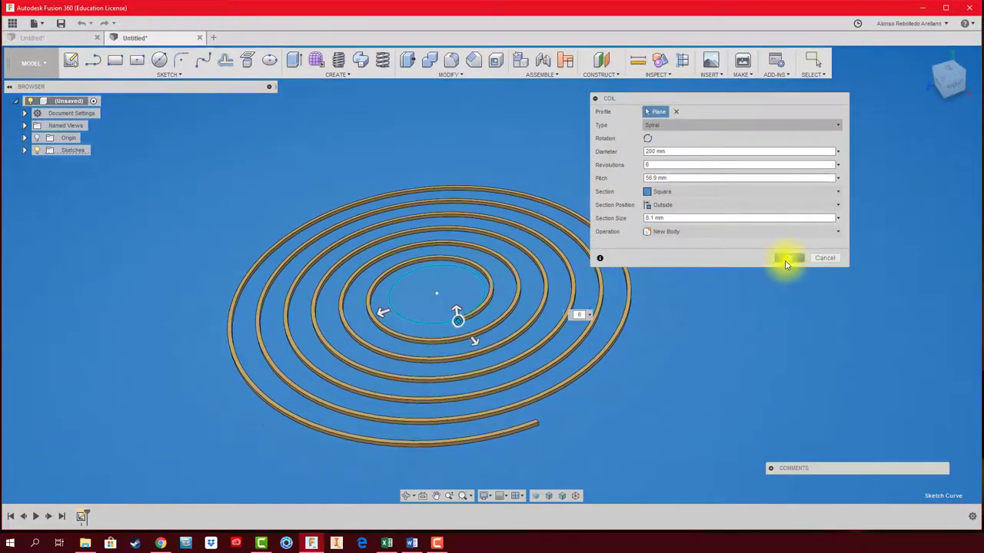
click(788, 257)
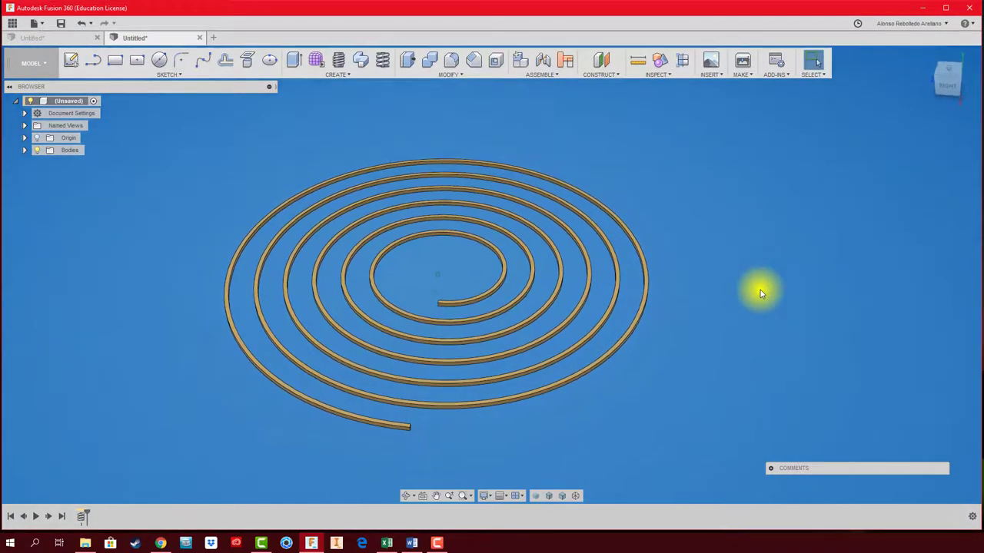